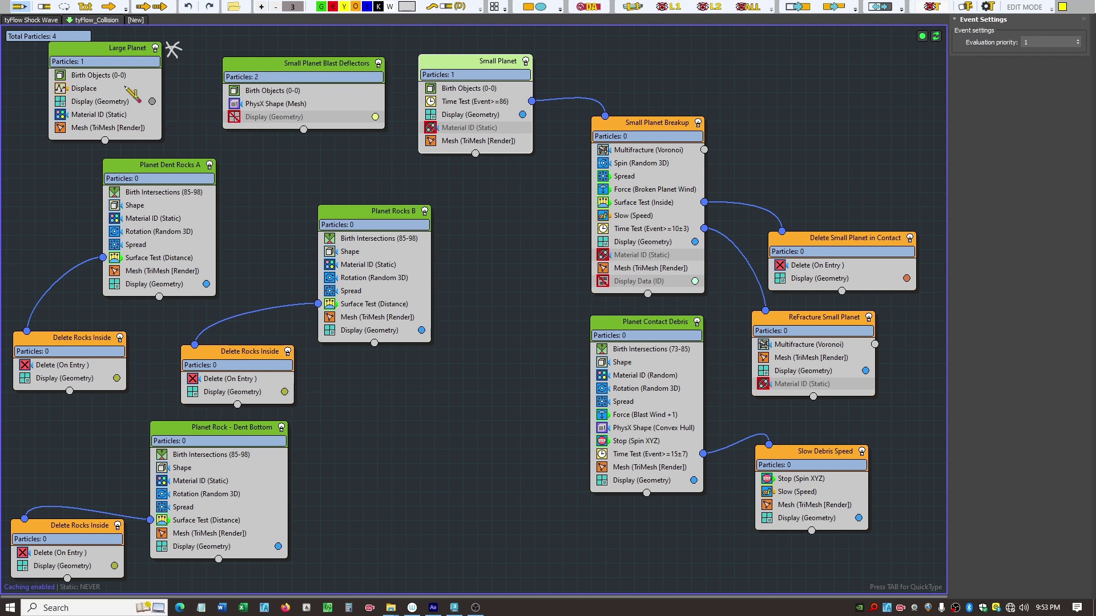
Step: Mark the Displace operator with a dash, star the Small Planet Blast Deflectors and Small Planet events, and label Small Planet Breakup MF
drag(161, 87, 173, 92)
mouse_move(346, 36)
mouse_down()
mouse_move(361, 38)
mouse_move(353, 46)
mouse_up()
mouse_move(538, 44)
mouse_down()
mouse_move(547, 59)
mouse_move(549, 43)
mouse_move(535, 57)
mouse_move(550, 50)
mouse_up()
drag(692, 106, 719, 97)
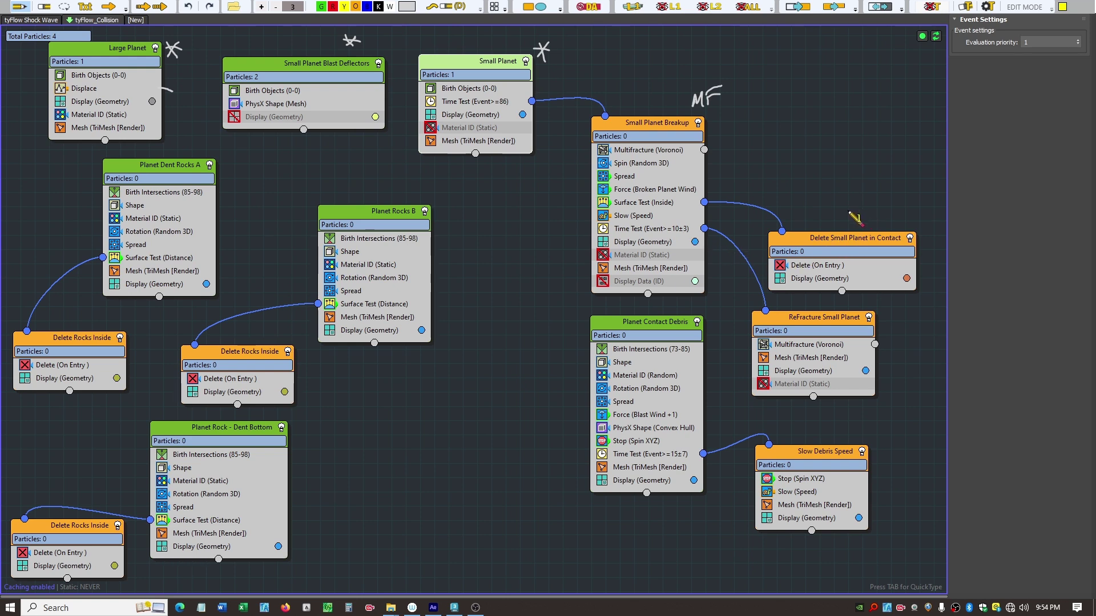
Step: Star the Delete Small Planet in Contact and ReFracture Small Planet events, and annotate Planet Contact Debris with DEBRIS and an arrow
mouse_move(853, 210)
mouse_down()
mouse_move(844, 222)
mouse_move(865, 216)
mouse_up()
drag(889, 348, 897, 363)
mouse_move(513, 344)
mouse_down()
mouse_move(538, 338)
mouse_move(571, 332)
mouse_move(559, 314)
mouse_move(574, 375)
mouse_up()
click(559, 313)
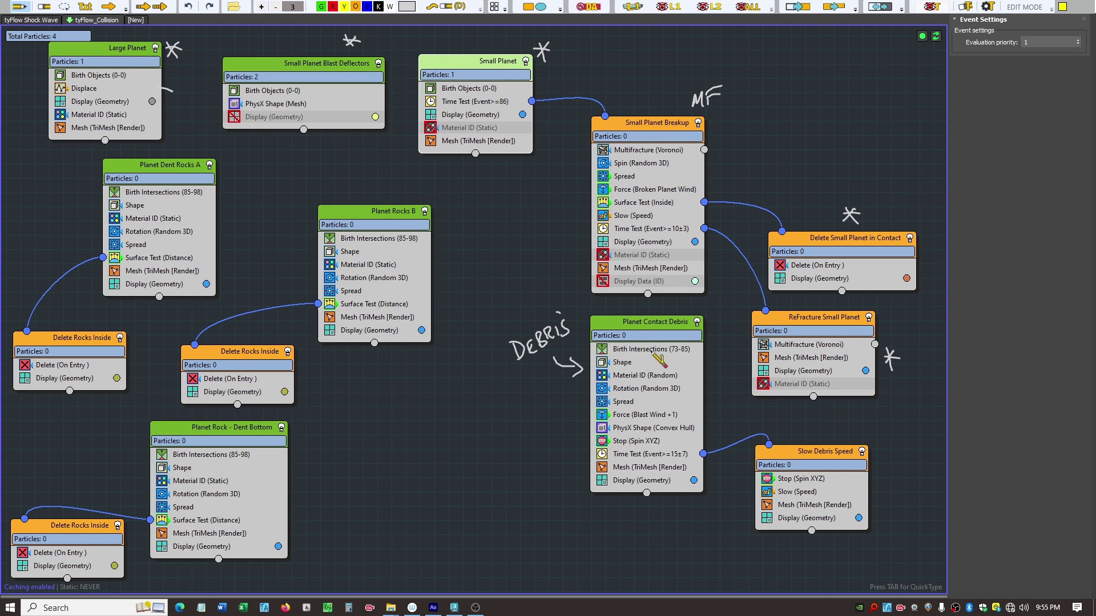
Step: Mark the Shape and PhysX Shape operators in Planet Contact Debris with dashes, and star the three planet rock birth events
drag(670, 358, 710, 361)
drag(712, 427, 724, 428)
mouse_move(235, 166)
mouse_down()
mouse_move(230, 176)
mouse_move(240, 167)
mouse_up()
drag(417, 187, 428, 195)
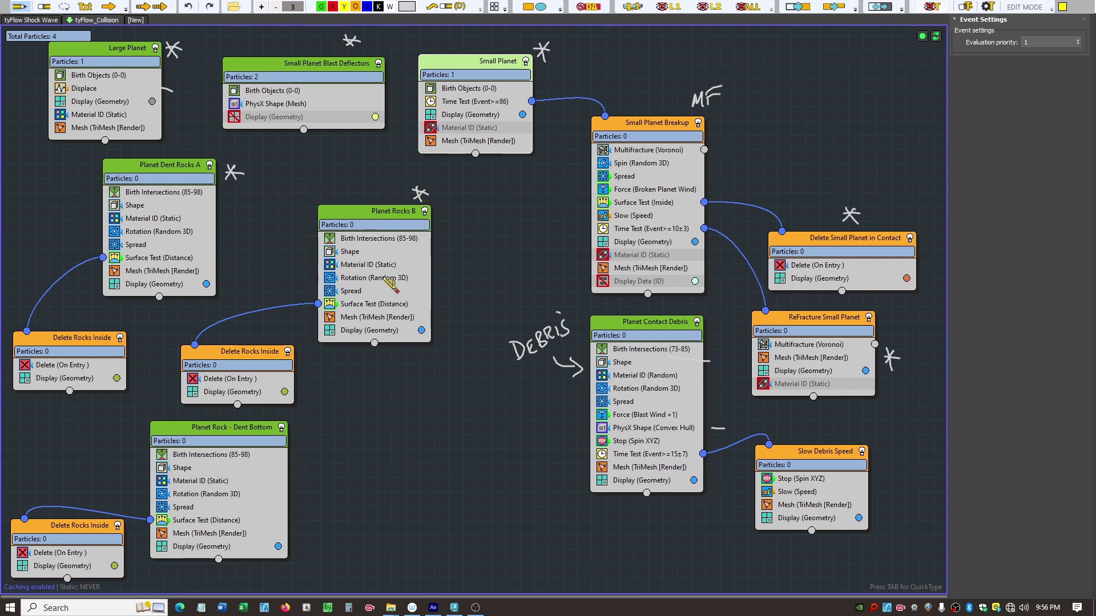
mouse_move(297, 436)
mouse_down()
mouse_move(314, 424)
mouse_move(314, 440)
mouse_up()
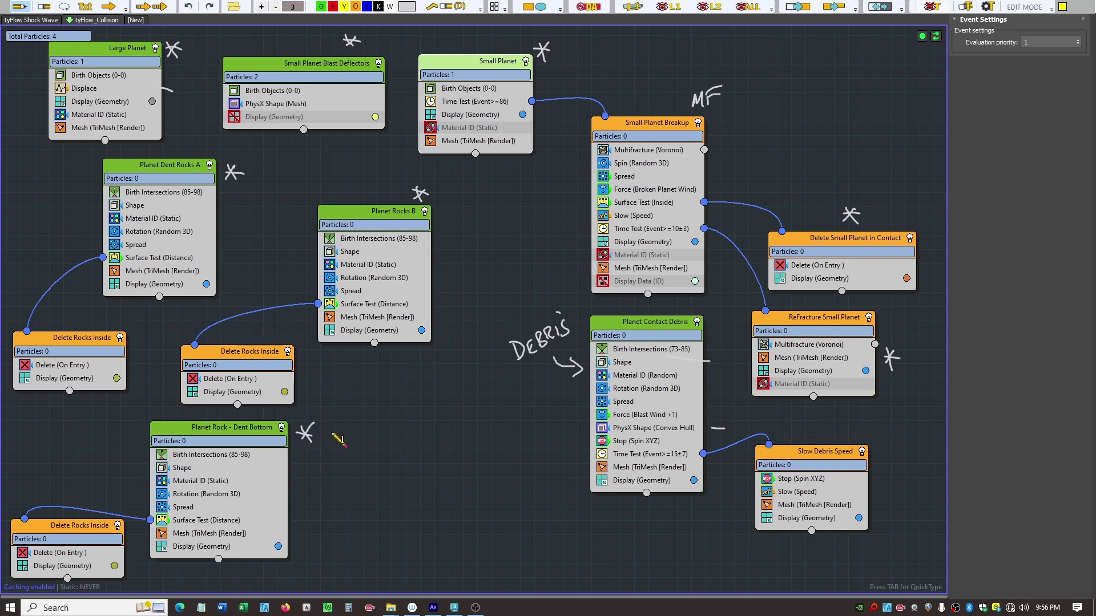
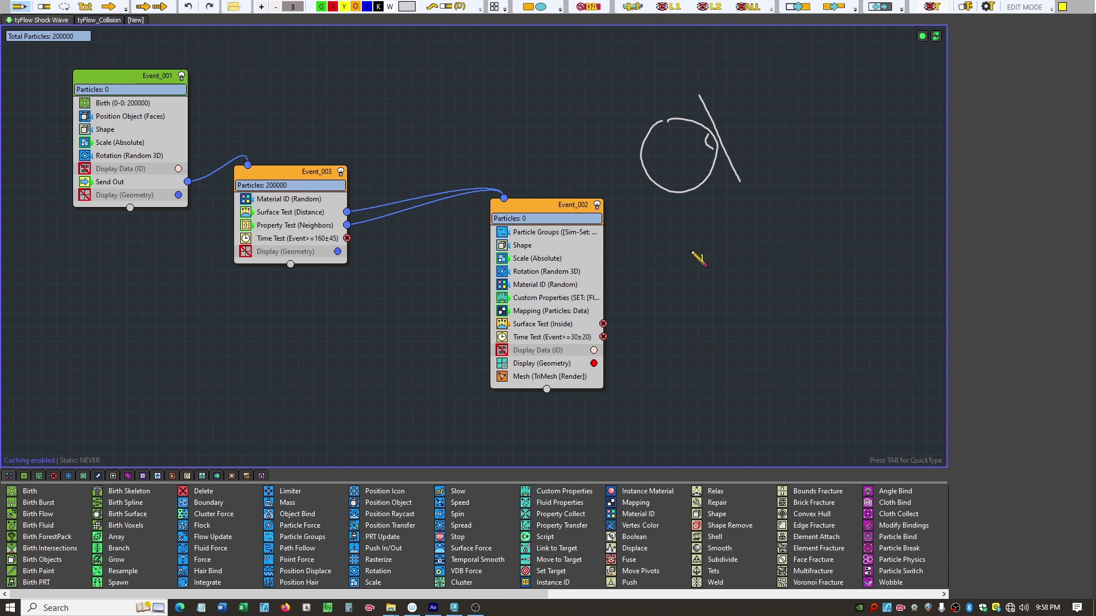
Step: Sketch a cylinder beside Event_002 and a tilted plane with concentric wave arcs, a circle and a radius line from its centre
mouse_move(693, 247)
mouse_down()
mouse_move(703, 265)
mouse_move(676, 270)
mouse_move(676, 325)
mouse_move(711, 325)
mouse_move(681, 327)
mouse_up()
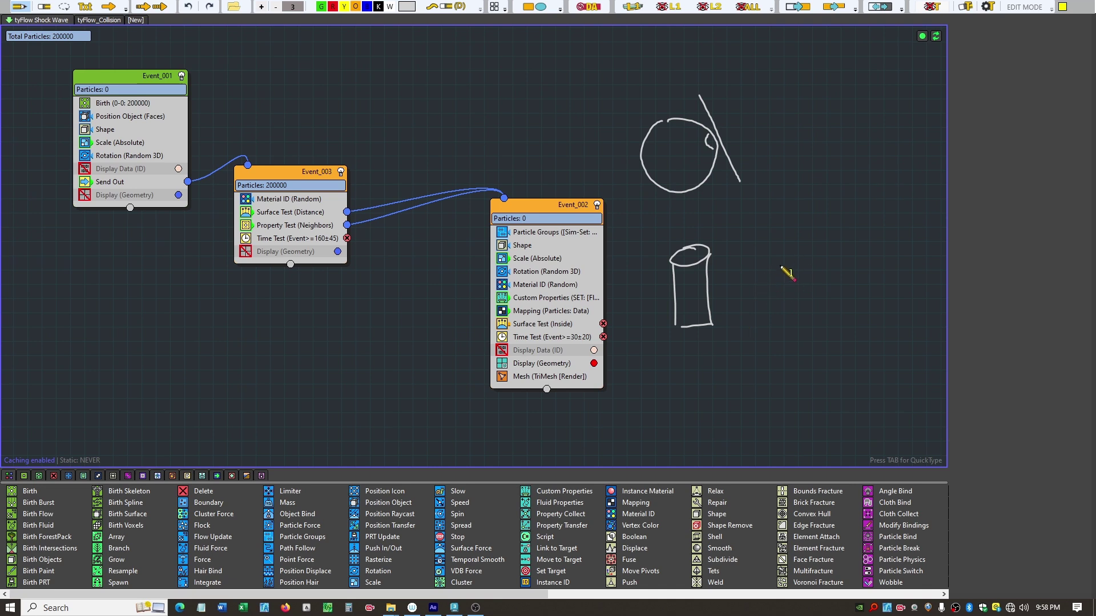
mouse_move(736, 292)
mouse_down()
mouse_move(842, 208)
mouse_move(949, 337)
mouse_move(919, 371)
mouse_move(851, 410)
mouse_move(736, 295)
mouse_up()
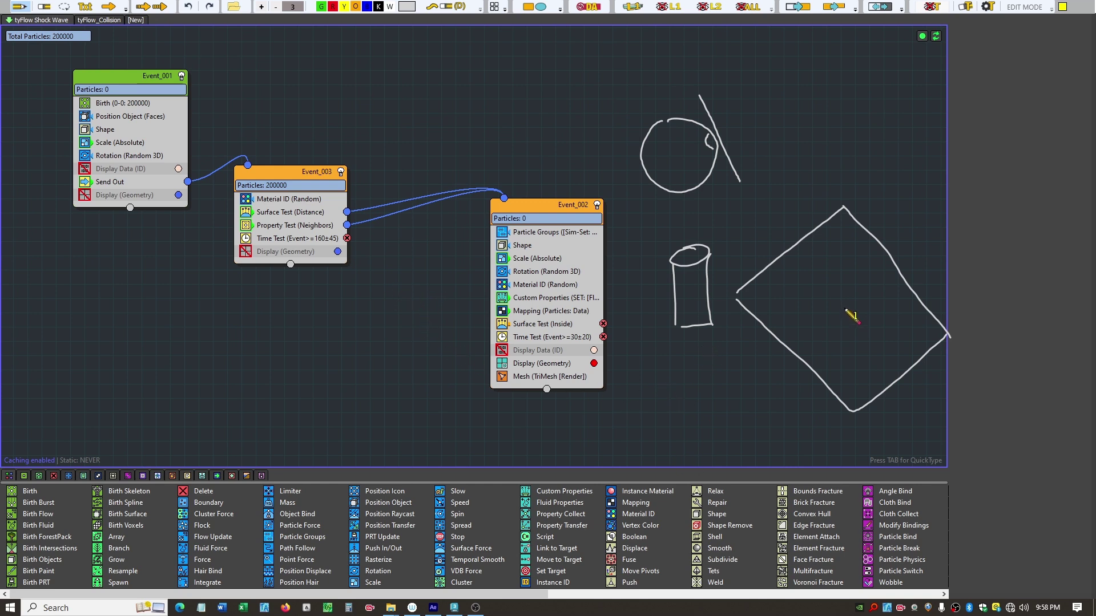
mouse_move(845, 309)
mouse_down()
mouse_move(840, 294)
mouse_move(806, 319)
mouse_move(770, 305)
mouse_move(843, 255)
mouse_move(769, 313)
mouse_up()
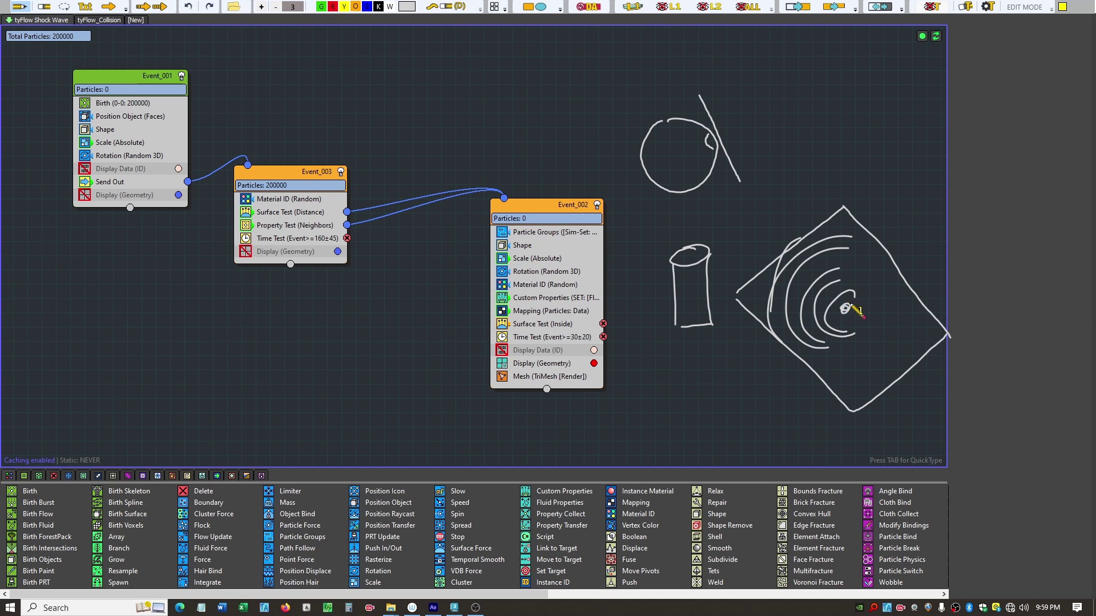
drag(851, 305, 883, 282)
mouse_move(864, 279)
mouse_down()
mouse_move(846, 266)
mouse_move(814, 298)
mouse_move(852, 345)
mouse_move(882, 290)
mouse_up()
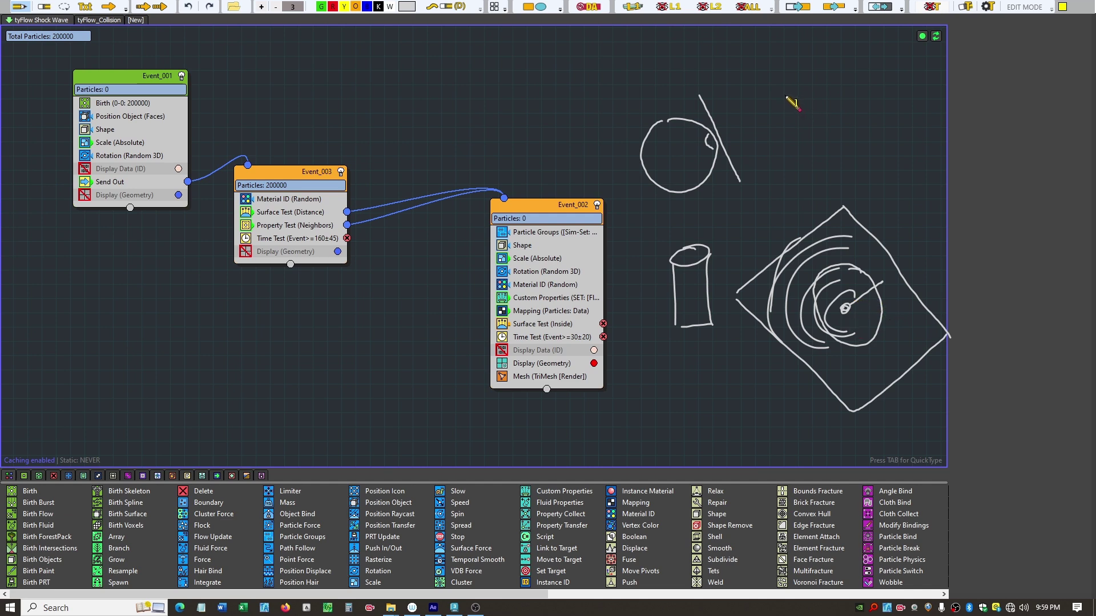
Step: Sketch jagged and smooth wave-edge lines above the plane drawing, and add more strokes in the empty area above Event_002
mouse_move(786, 97)
mouse_down()
mouse_move(815, 73)
mouse_move(884, 58)
mouse_move(923, 72)
mouse_up()
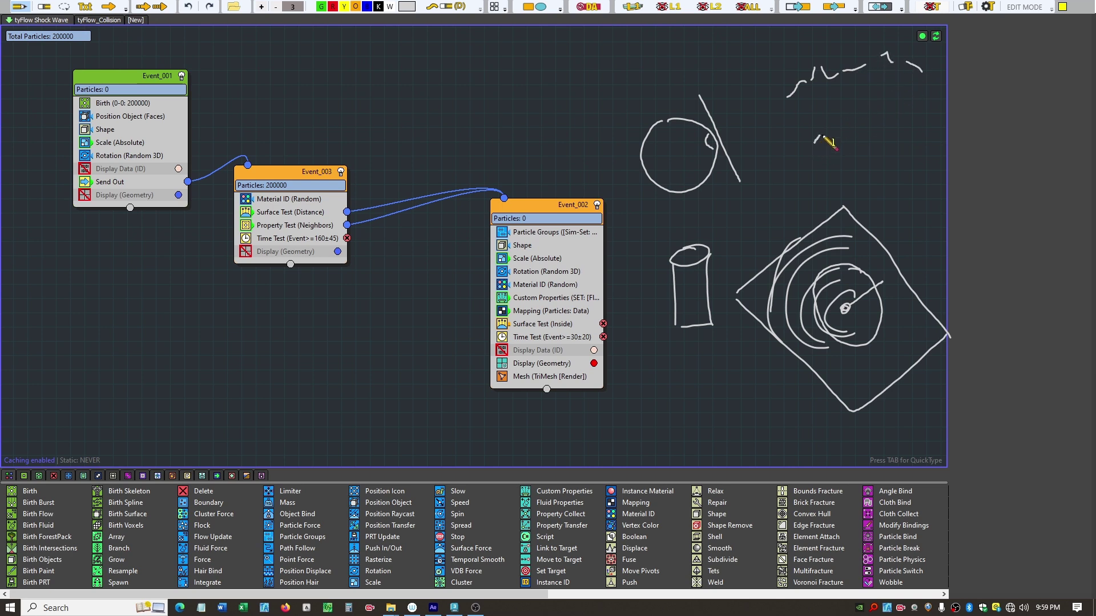
mouse_move(813, 143)
mouse_down()
mouse_move(884, 108)
mouse_move(921, 112)
mouse_up()
drag(877, 286, 883, 282)
mouse_move(833, 145)
mouse_down()
mouse_move(859, 125)
mouse_move(904, 123)
mouse_move(930, 139)
mouse_up()
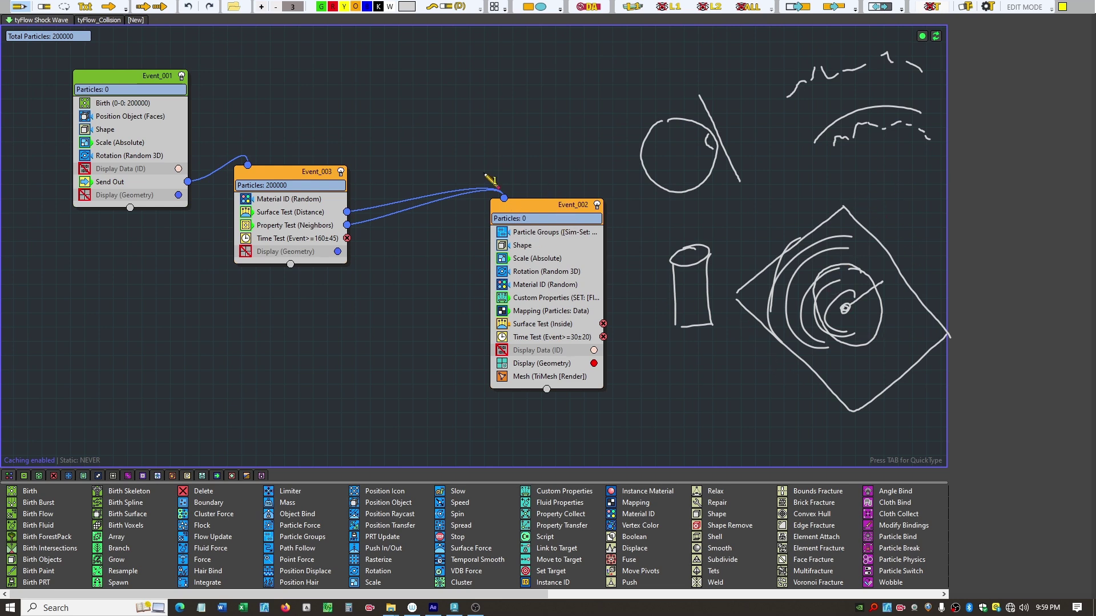
mouse_move(415, 98)
mouse_down()
mouse_move(417, 122)
mouse_move(436, 87)
mouse_up()
mouse_move(443, 90)
mouse_down()
mouse_move(460, 120)
mouse_move(483, 95)
mouse_up()
drag(489, 95, 486, 119)
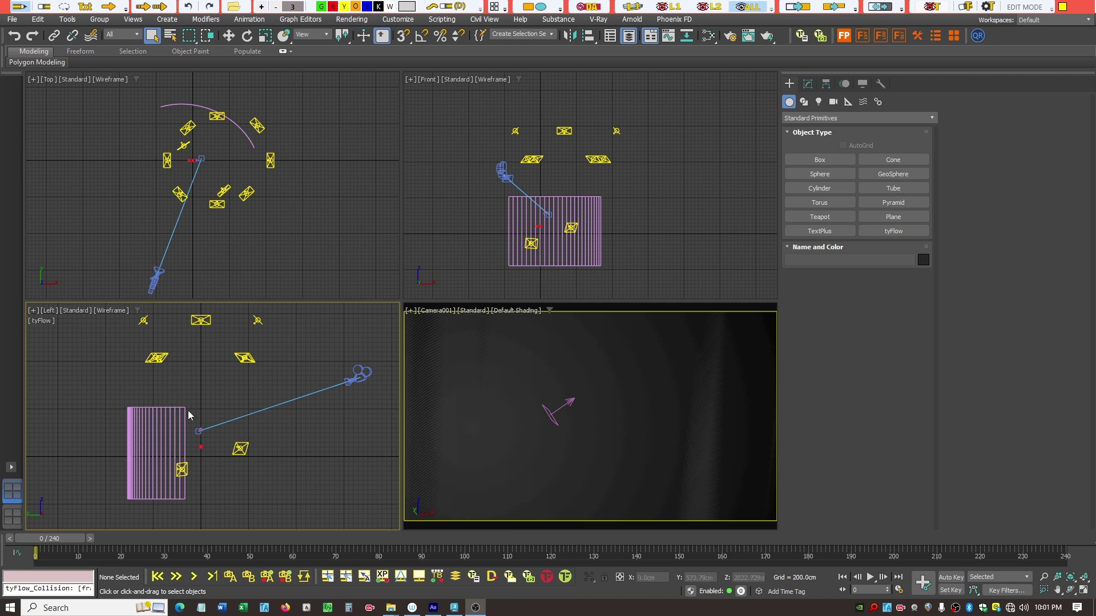
Step: Scrub the animation to frame 202 and hide the OffByDef - VRay Lights and OffByDef - Camera A layers
drag(62, 541, 1060, 467)
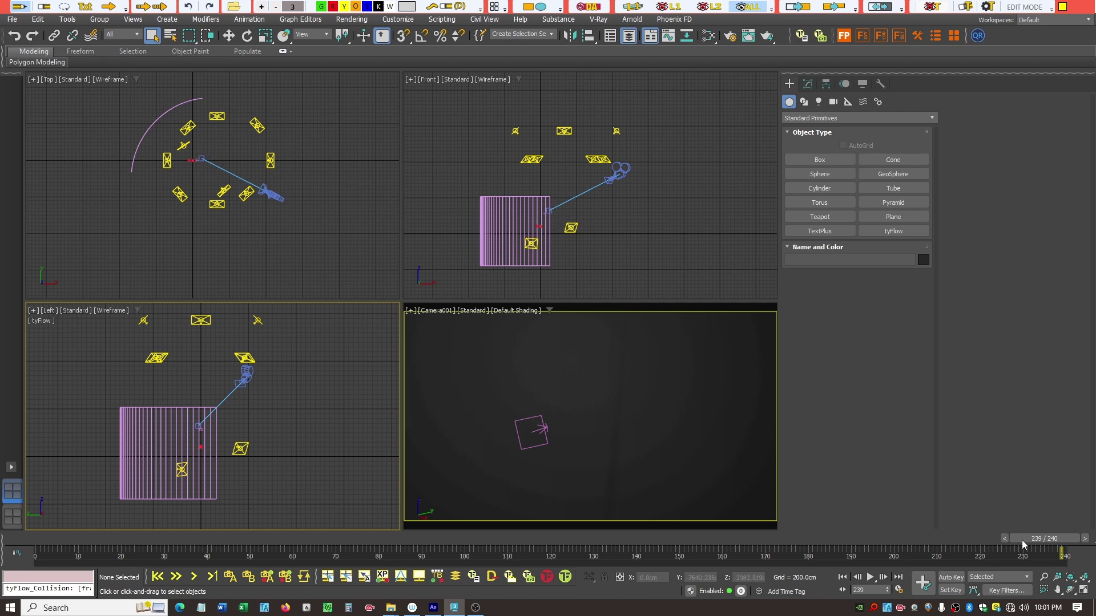
drag(1023, 544, 902, 573)
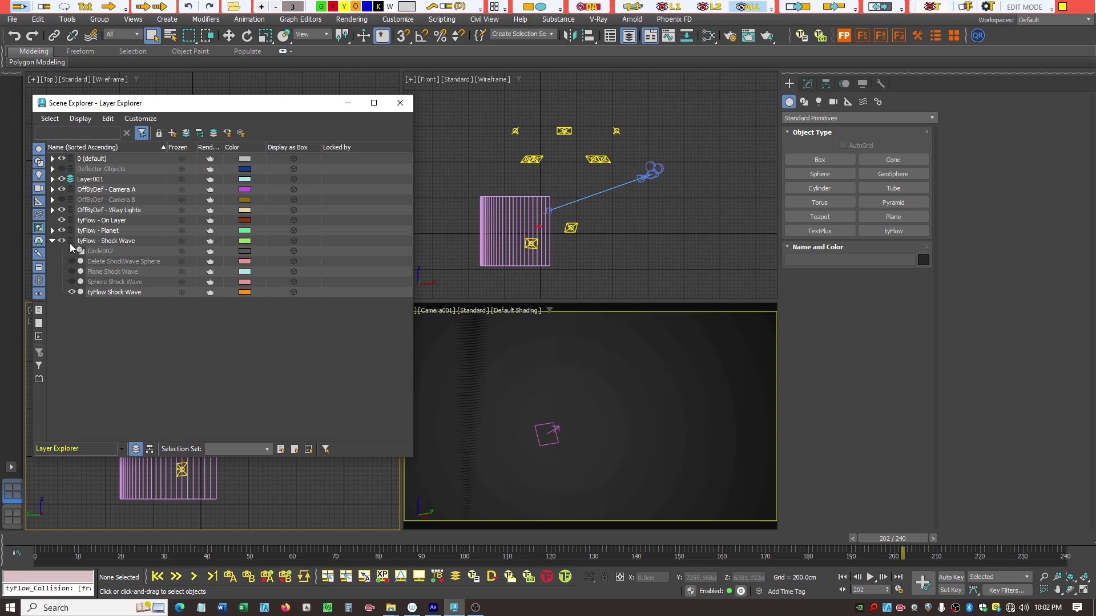
click(61, 210)
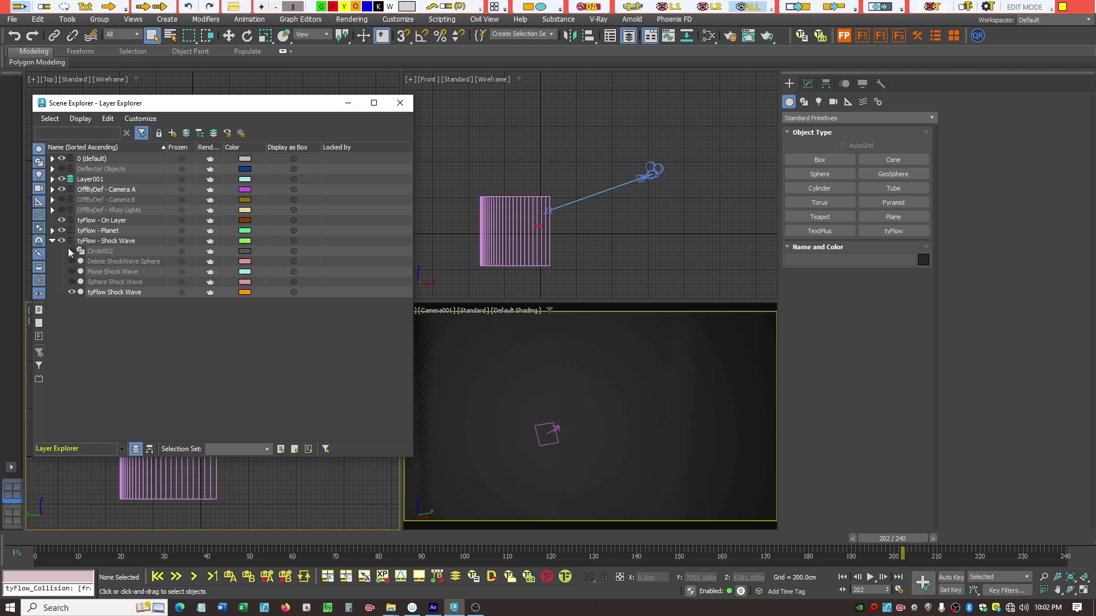
click(62, 190)
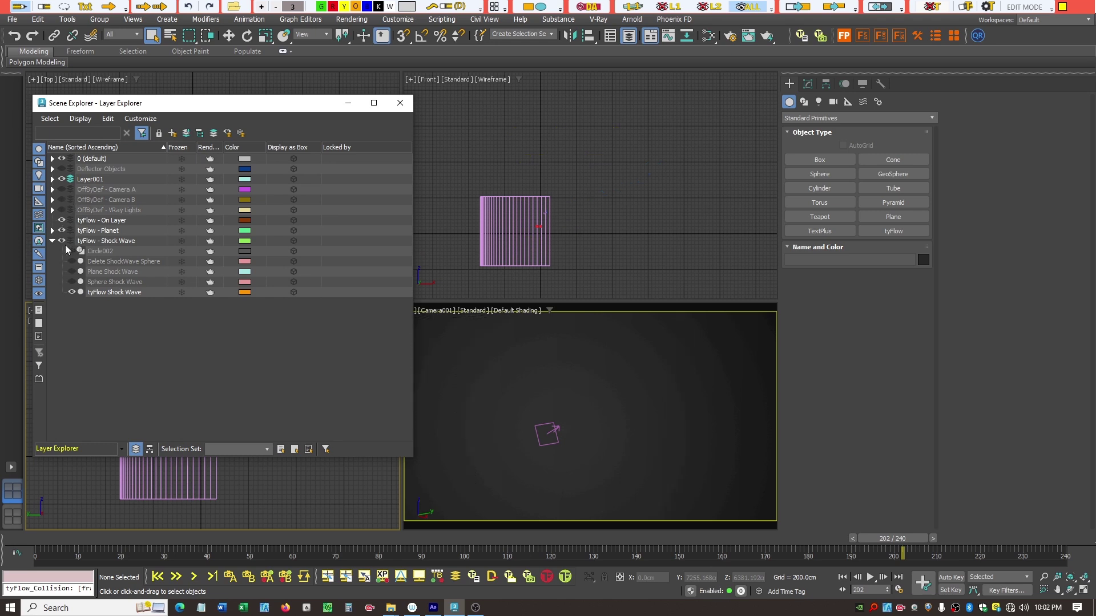
Step: Preview the Delete ShockWave Sphere and Circle002 objects by showing each one and hiding it again
click(72, 261)
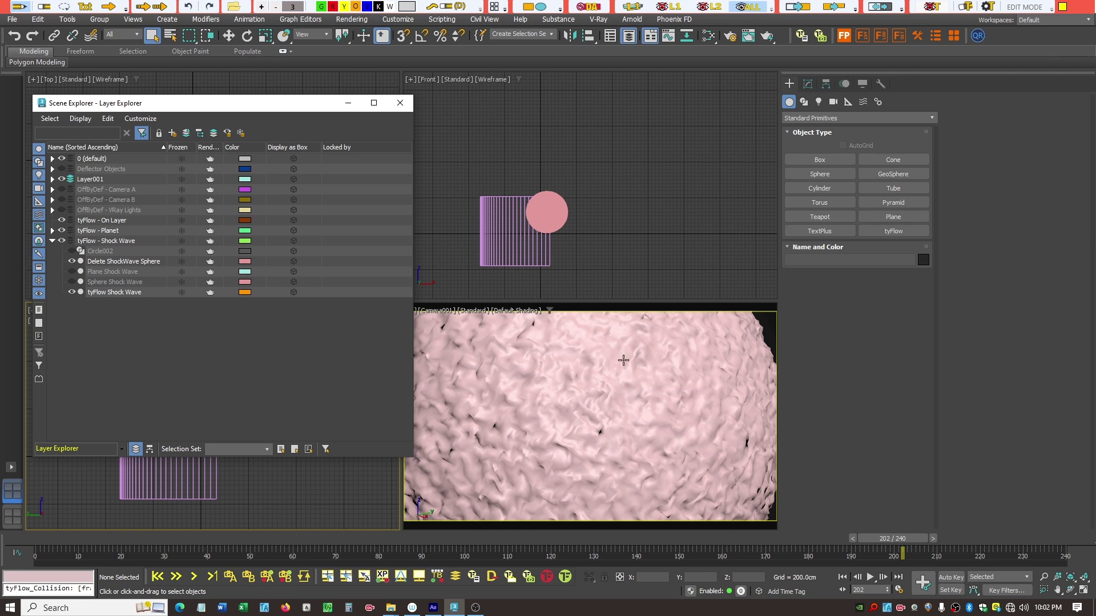
click(70, 262)
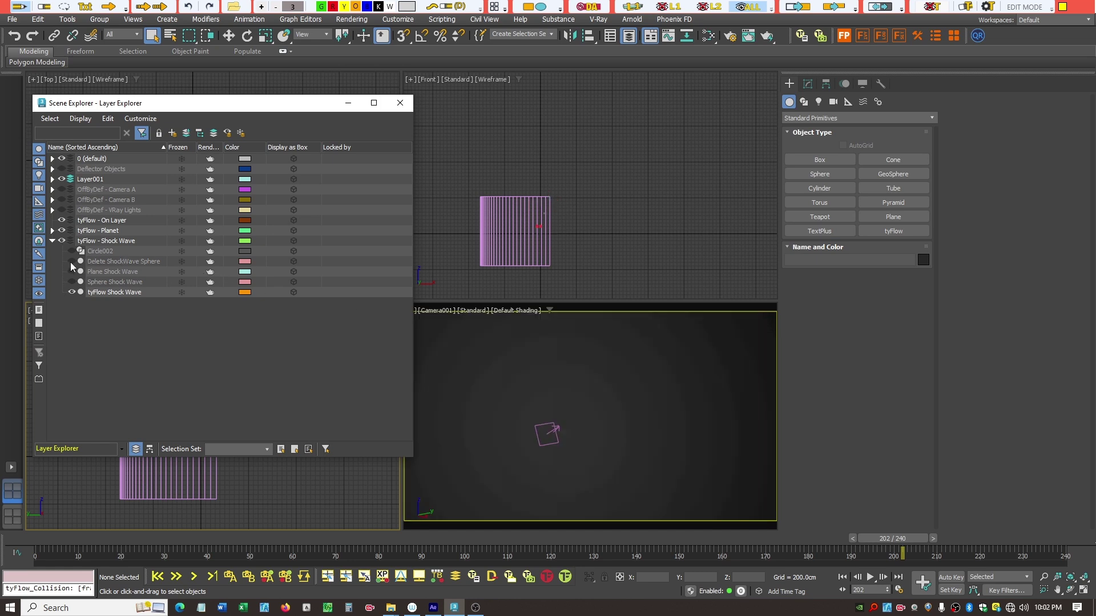
click(70, 252)
click(72, 251)
Step: Select and show the Plane Shock Wave object, show Sphere Shock Wave, and minimize the layer list
click(78, 273)
click(72, 272)
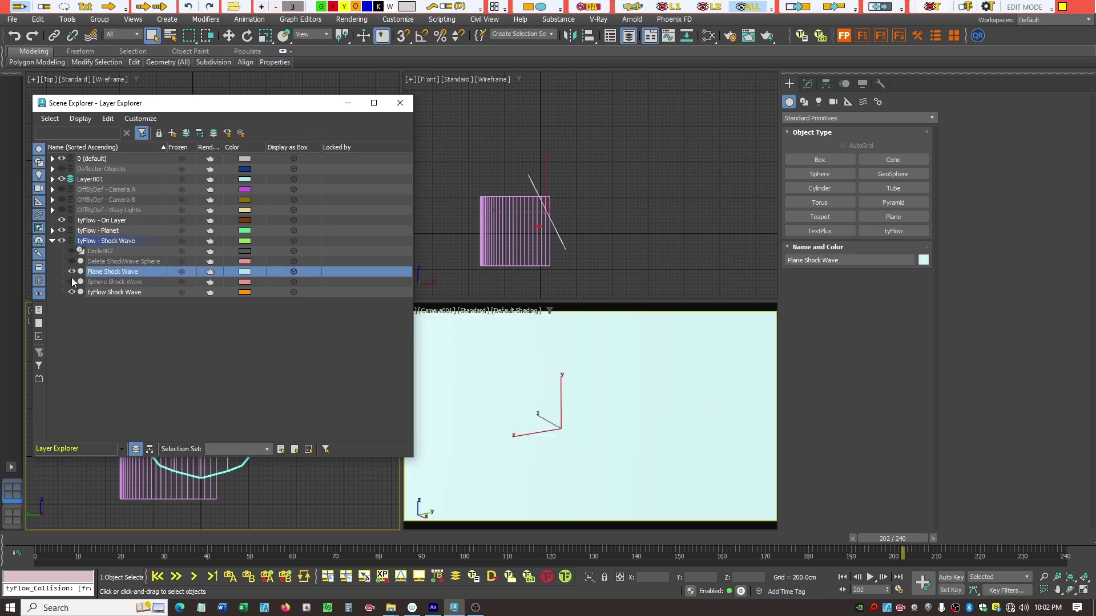
click(72, 282)
click(348, 104)
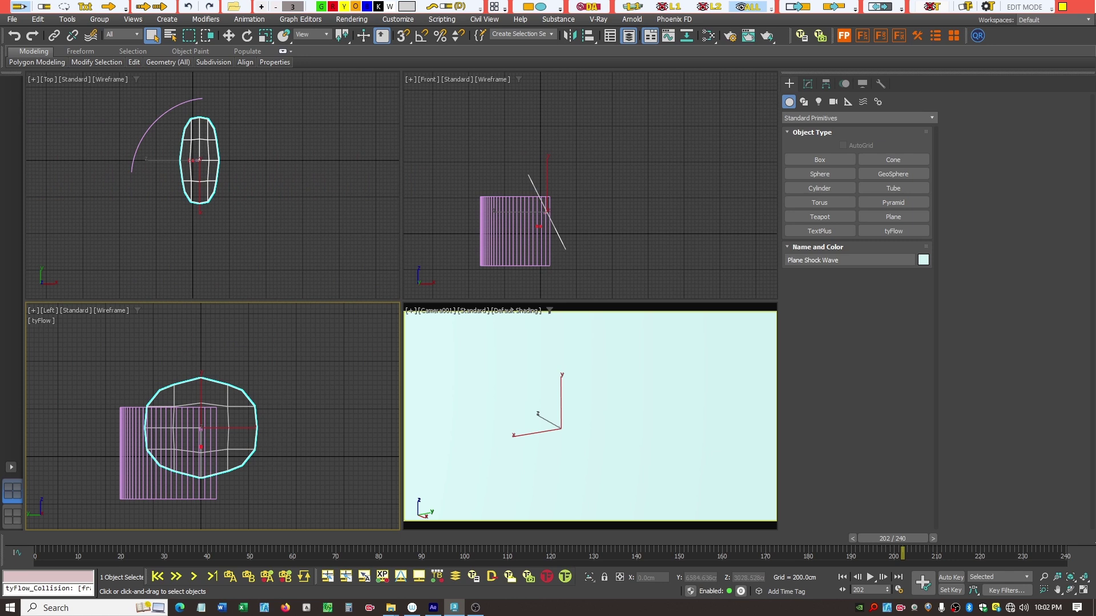
Step: Scrub the timeline to examine how the shock wave sphere grows through the tilted plane, with the selection framed in the viewports
drag(923, 543, 411, 471)
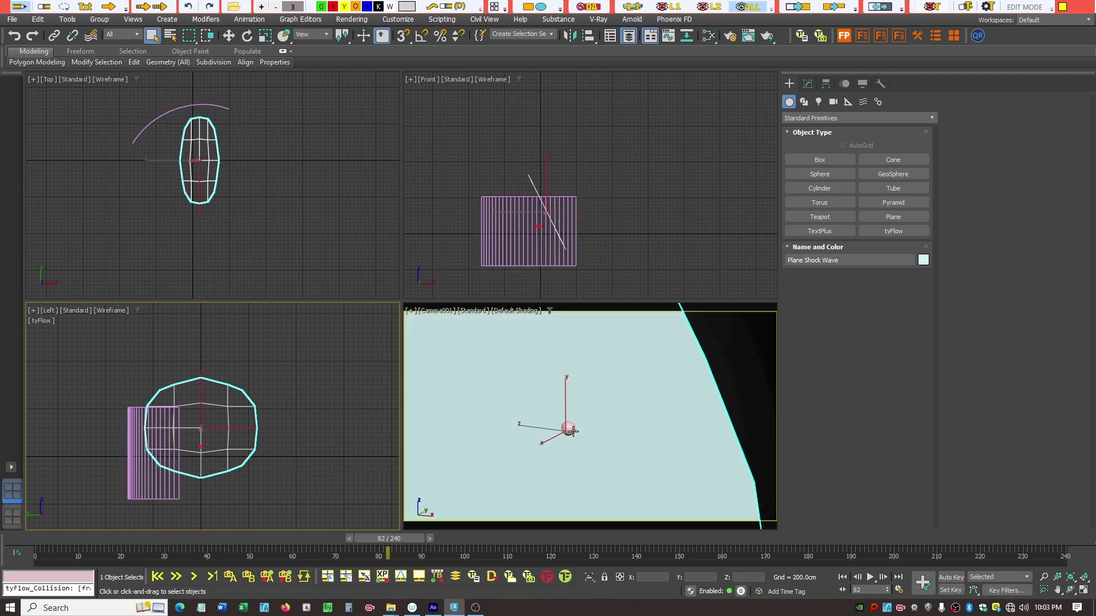
drag(408, 543, 451, 543)
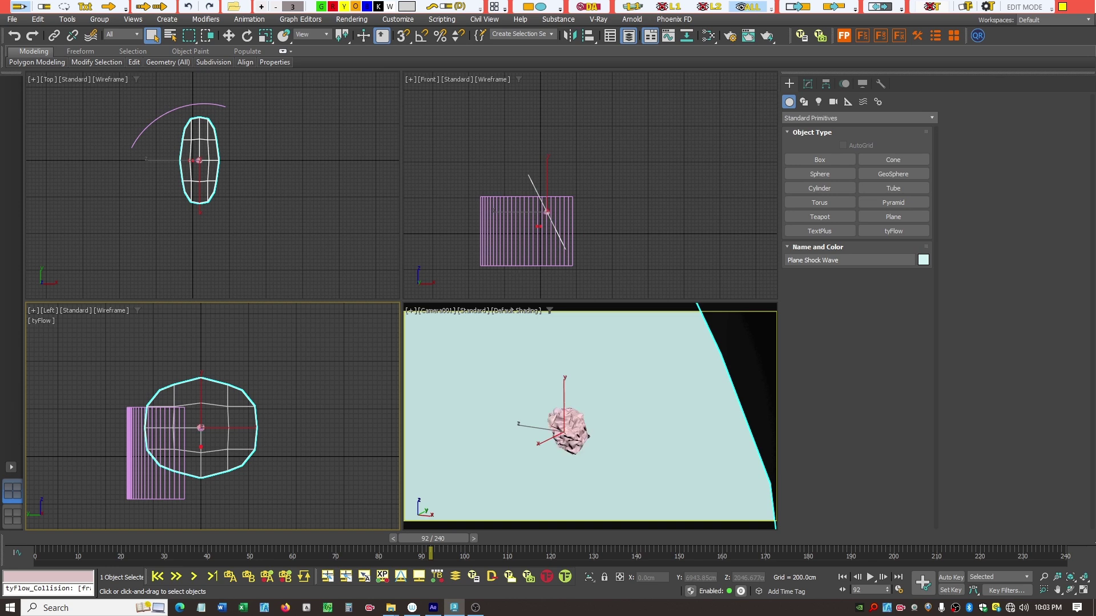
drag(453, 542, 679, 569)
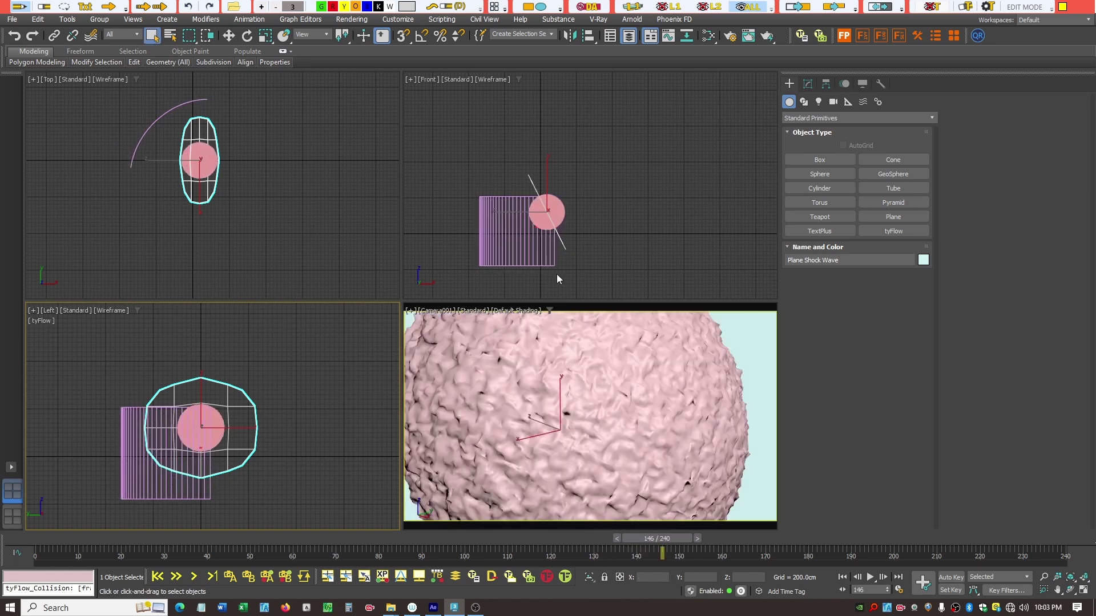
click(1083, 579)
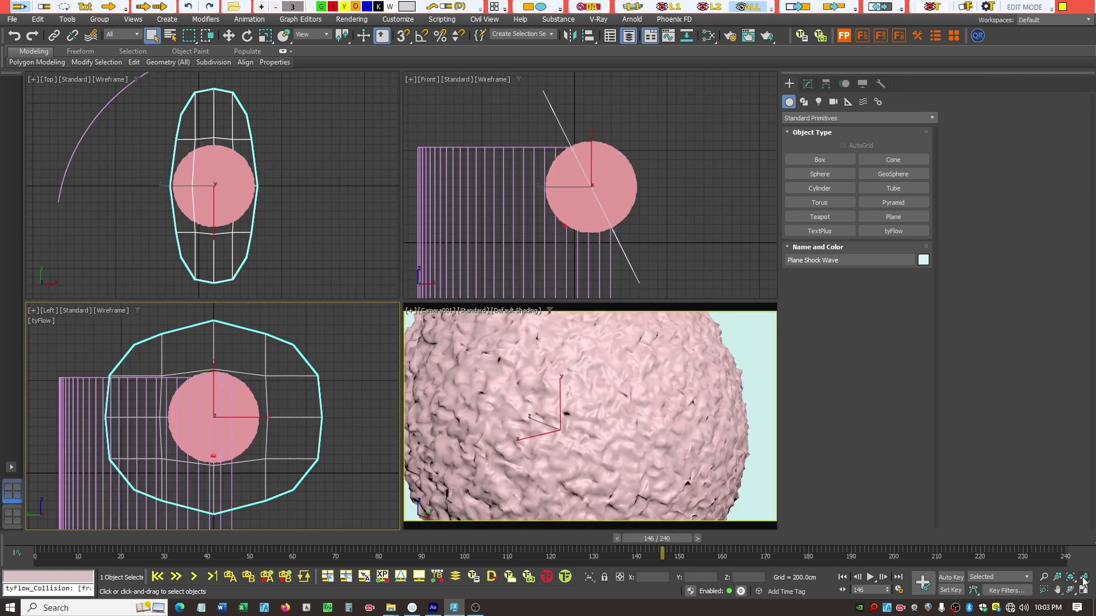
drag(628, 539, 1044, 593)
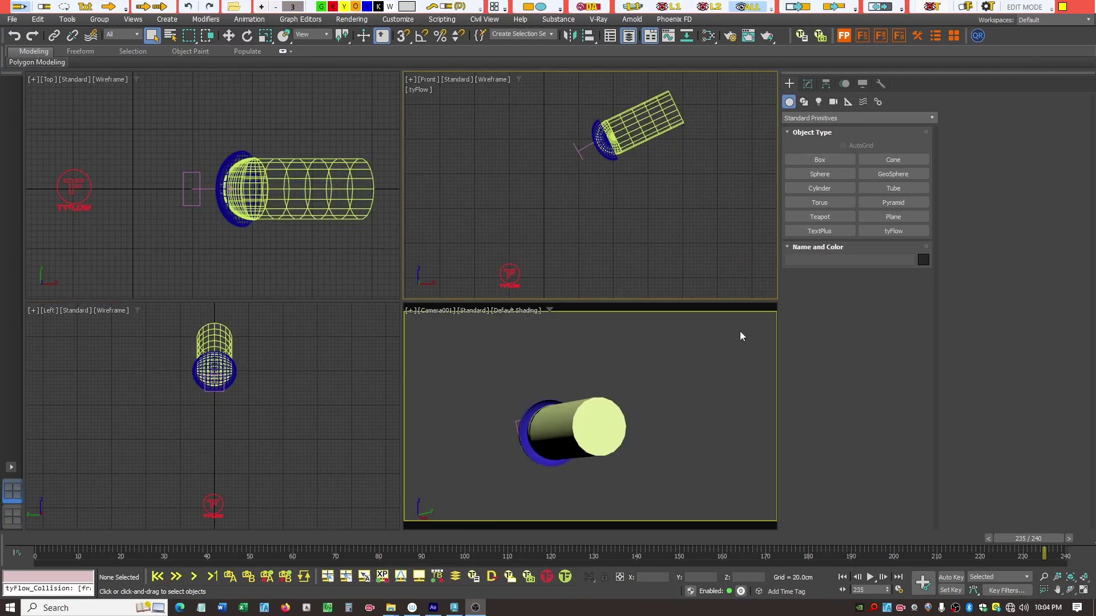
Step: Examine the cylinder and curved deflector objects up close in the Front view
click(1056, 590)
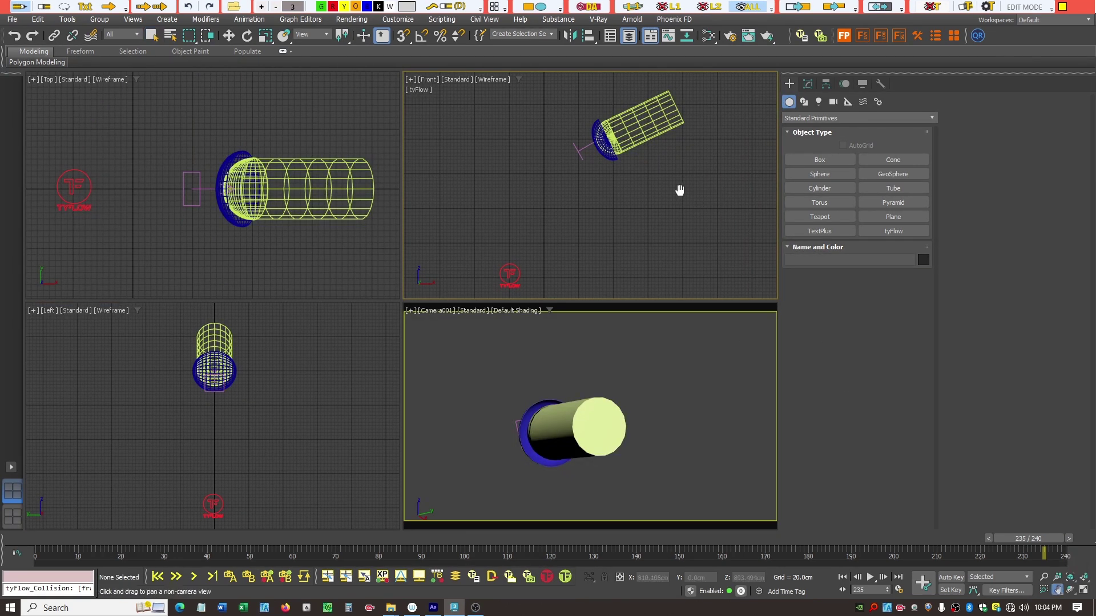
drag(677, 188, 620, 217)
scroll(620, 216, up, 2)
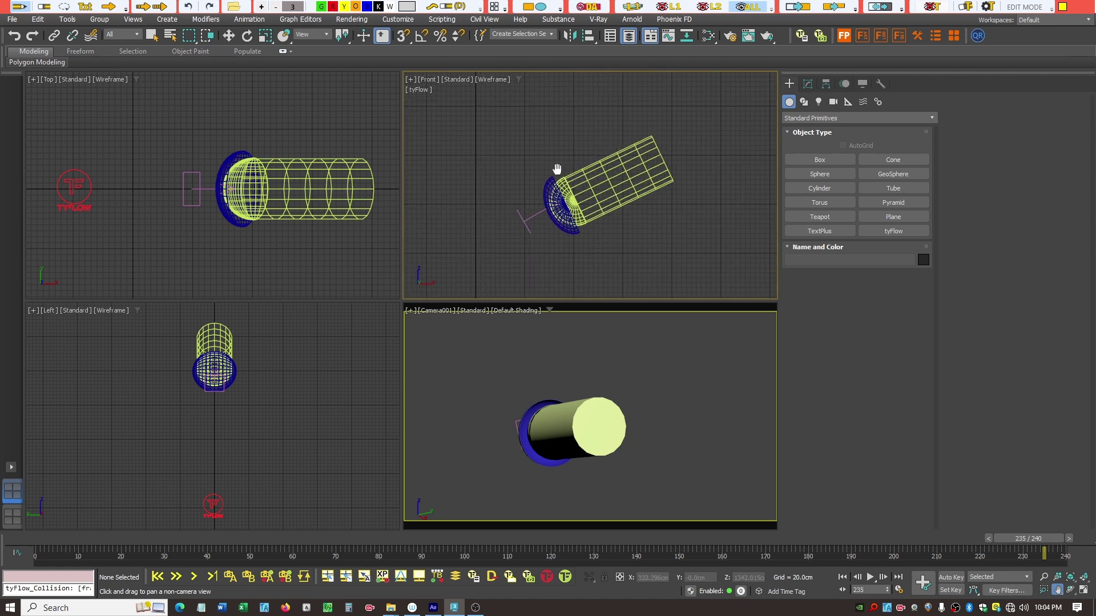
scroll(591, 251, up, 2)
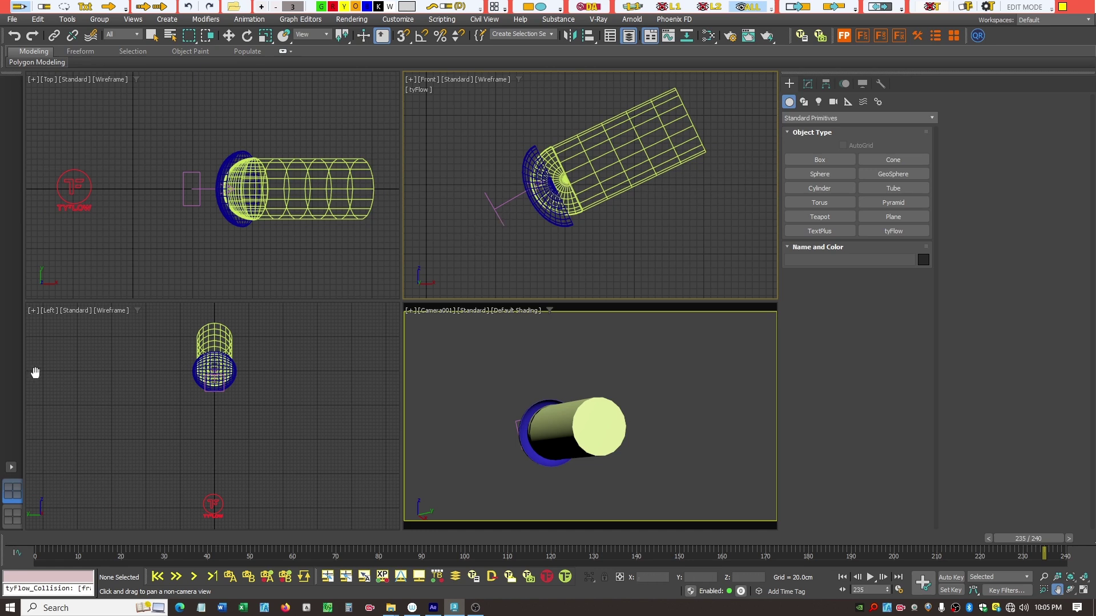
Step: Display the Large Planet sphere, inspect its parameters, and open the Large Planet event's Displace operator in the tyFlow_Collision flow
key(ctrl+z)
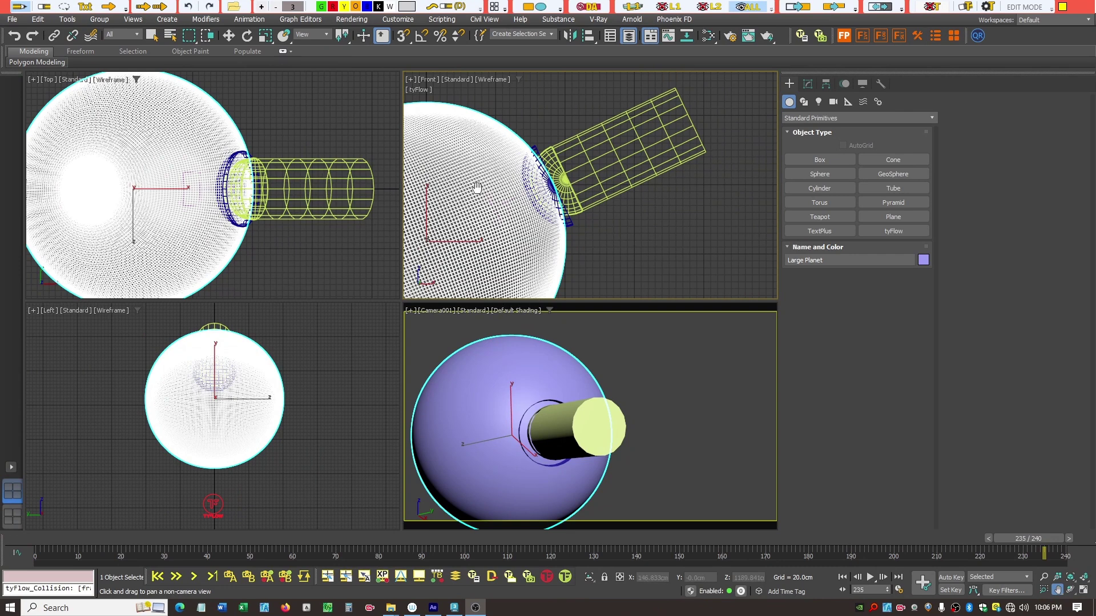
click(808, 84)
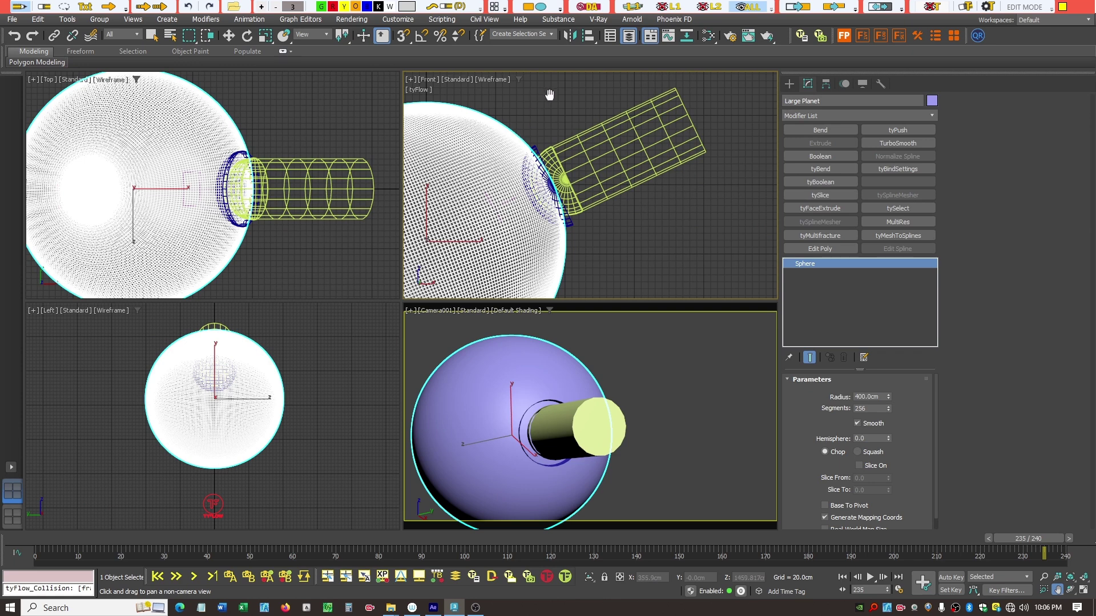
click(486, 578)
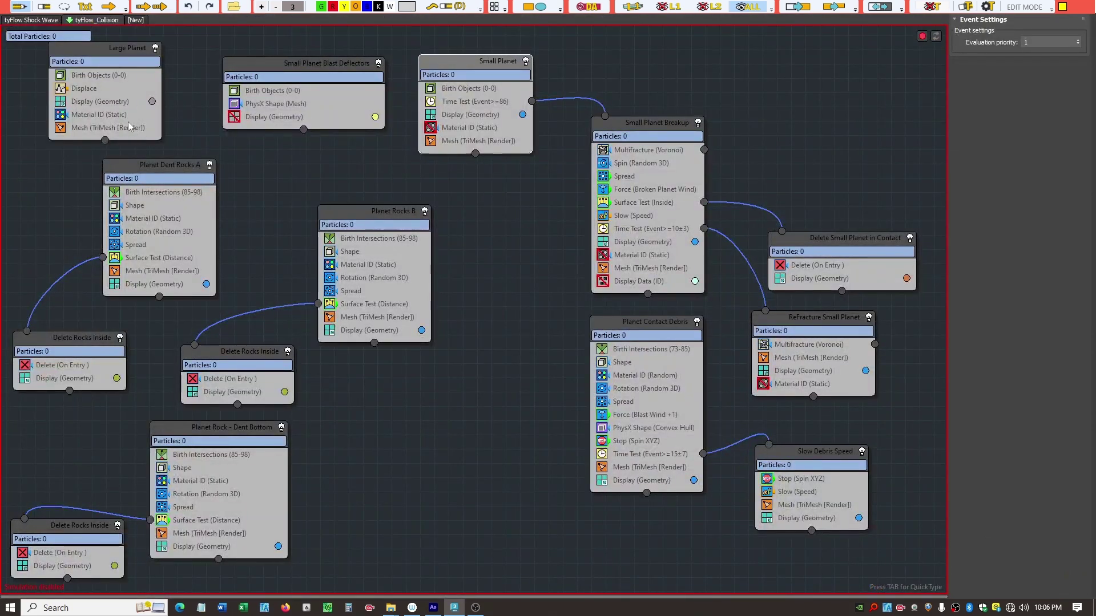
click(93, 90)
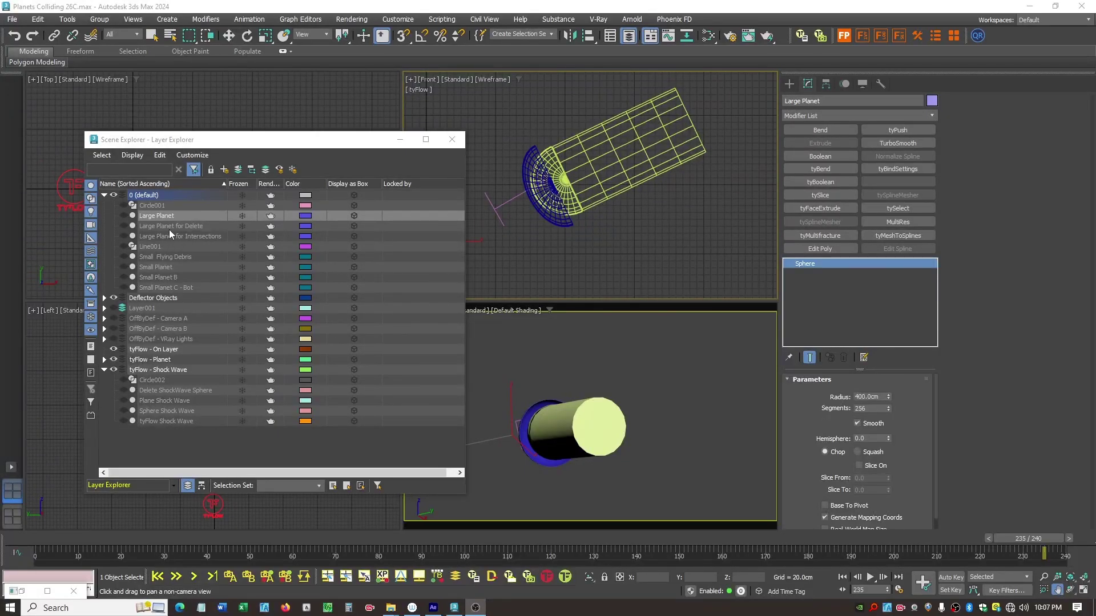
Step: Show the Large Planet for Delete sphere and hide it again, then do the same with Large Planet for Intersections
click(124, 226)
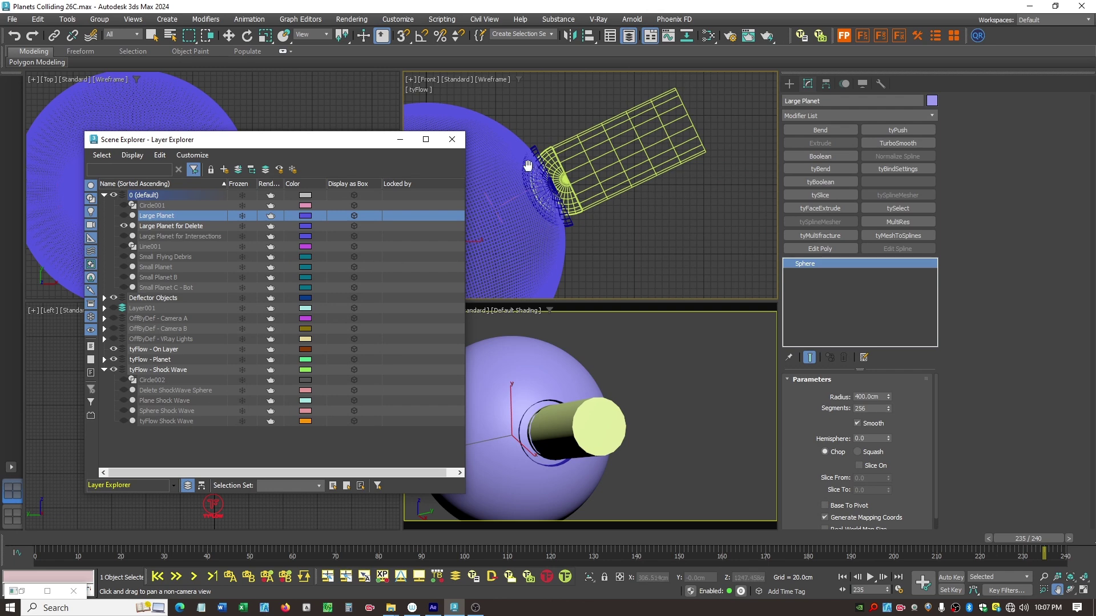
click(122, 226)
click(122, 236)
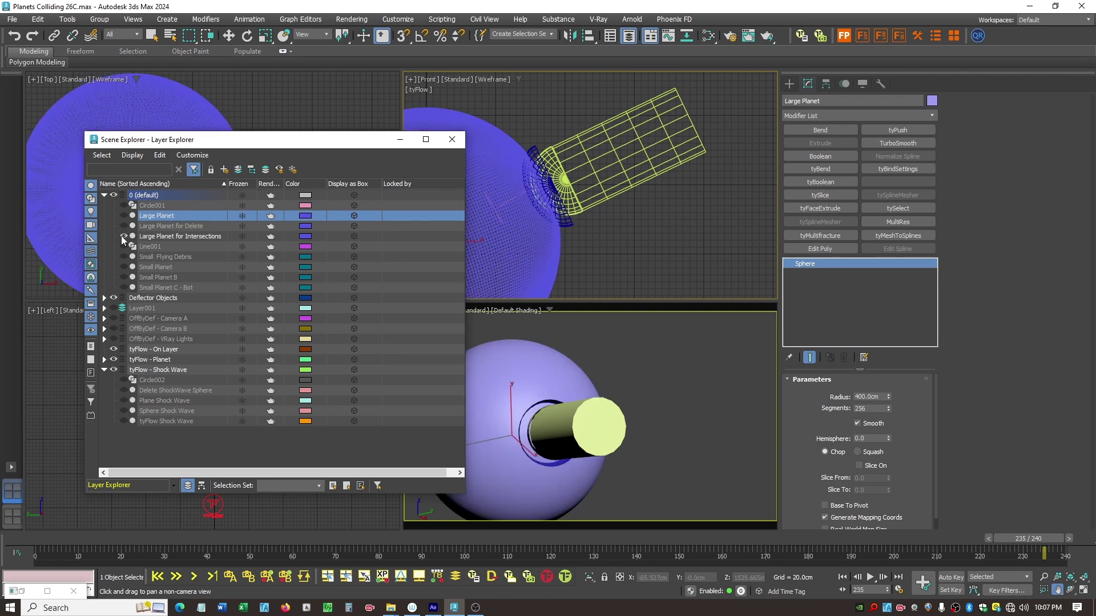
click(122, 236)
Step: Show Small Flying Debris, and briefly display Small Planet and Small Planet B to compare them before hiding both planets
click(123, 257)
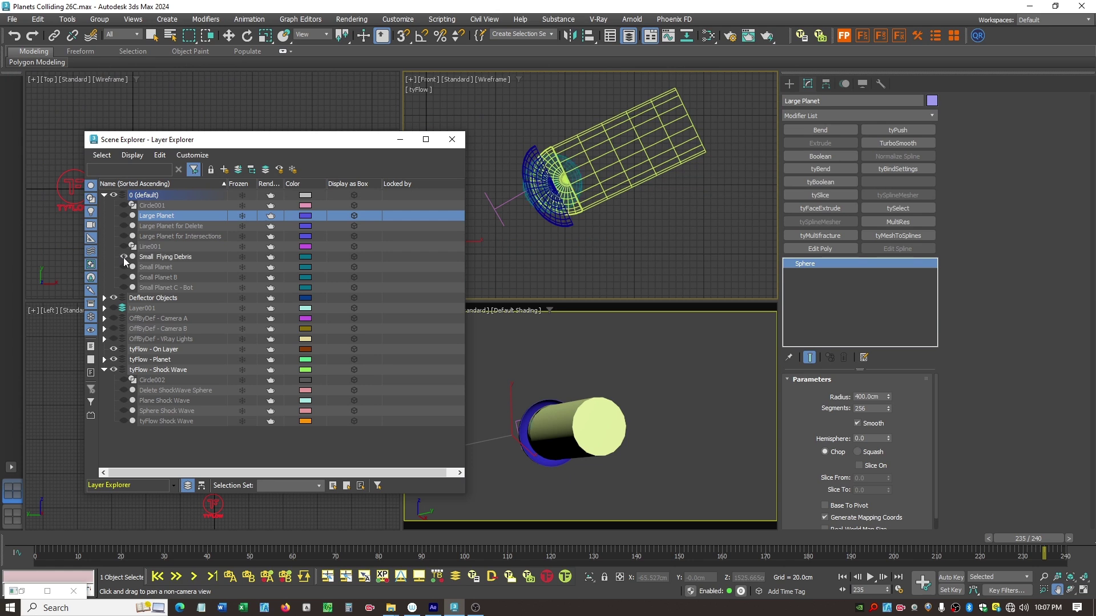
click(123, 267)
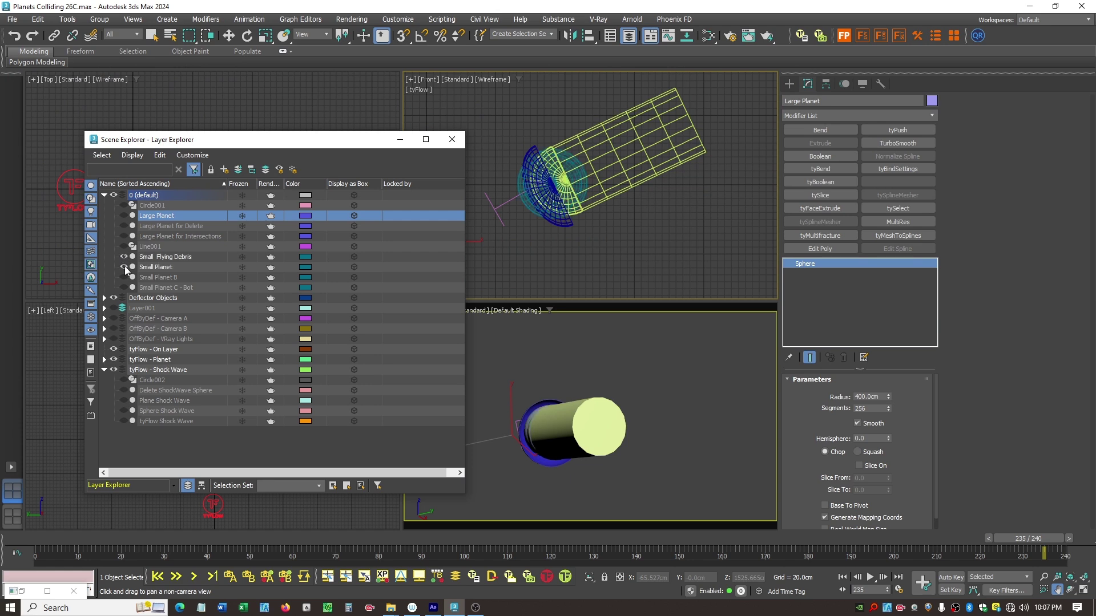
click(124, 277)
click(123, 277)
click(123, 267)
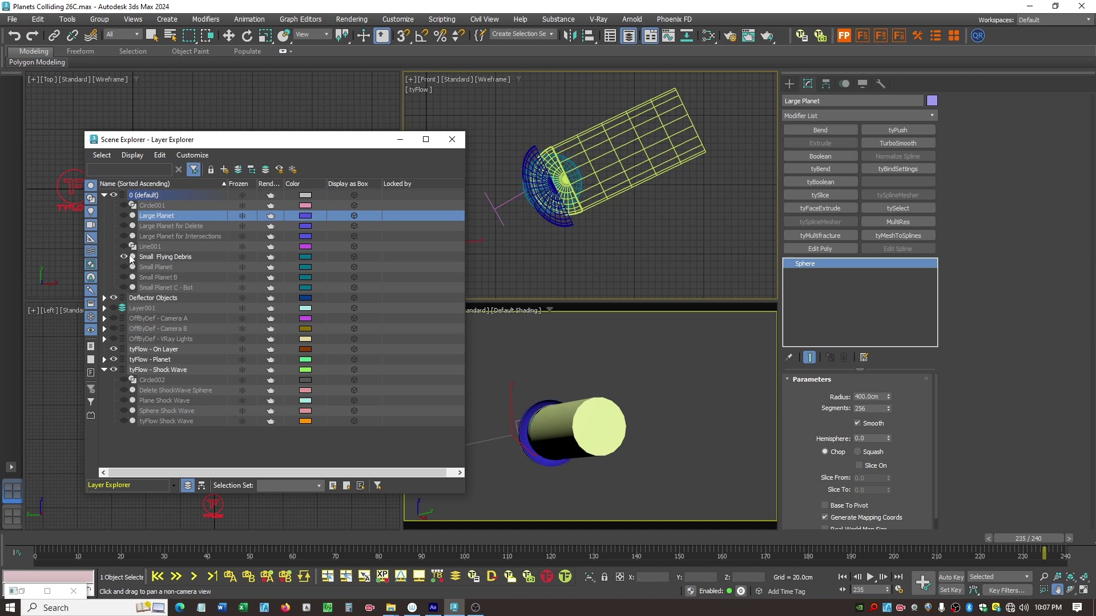
Step: Select Small Flying Debris to inspect its sphere parameters, briefly show Small Planet C - Bot, and hide both objects
click(131, 258)
click(124, 287)
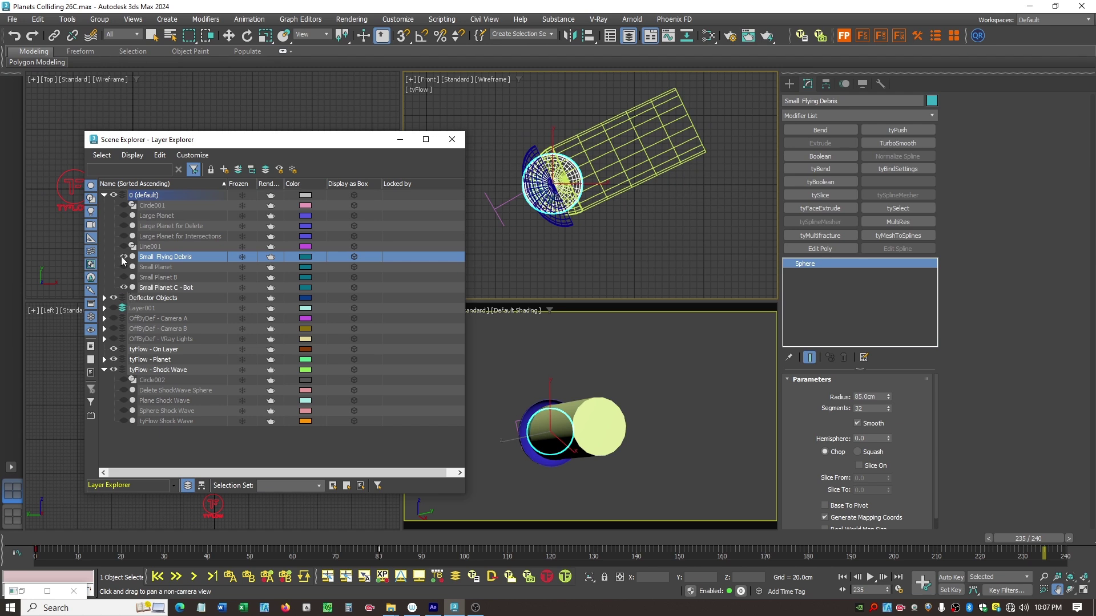
click(123, 257)
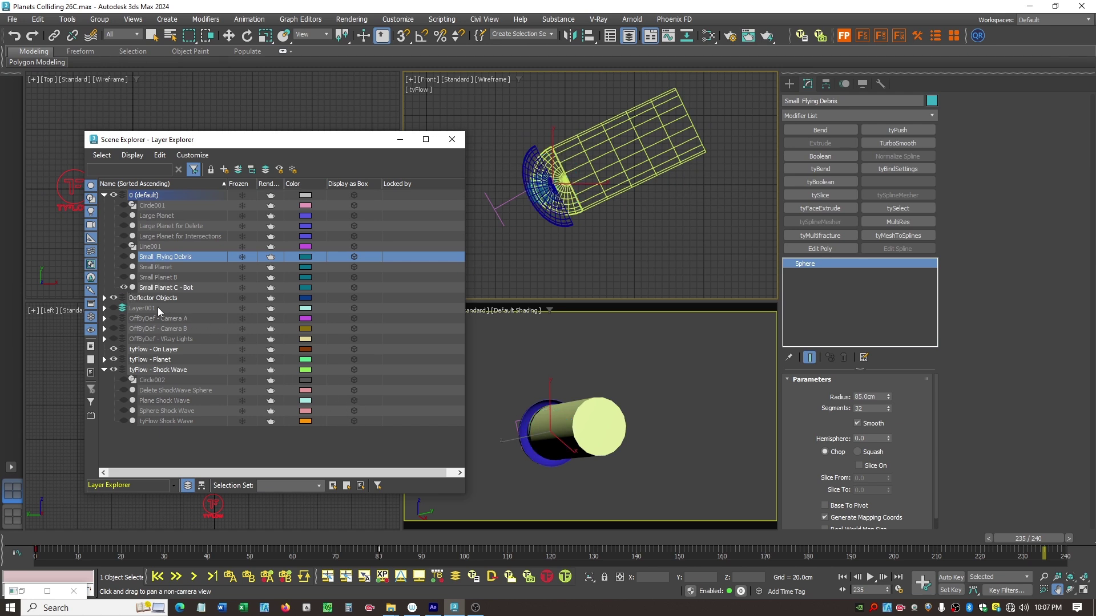
click(124, 288)
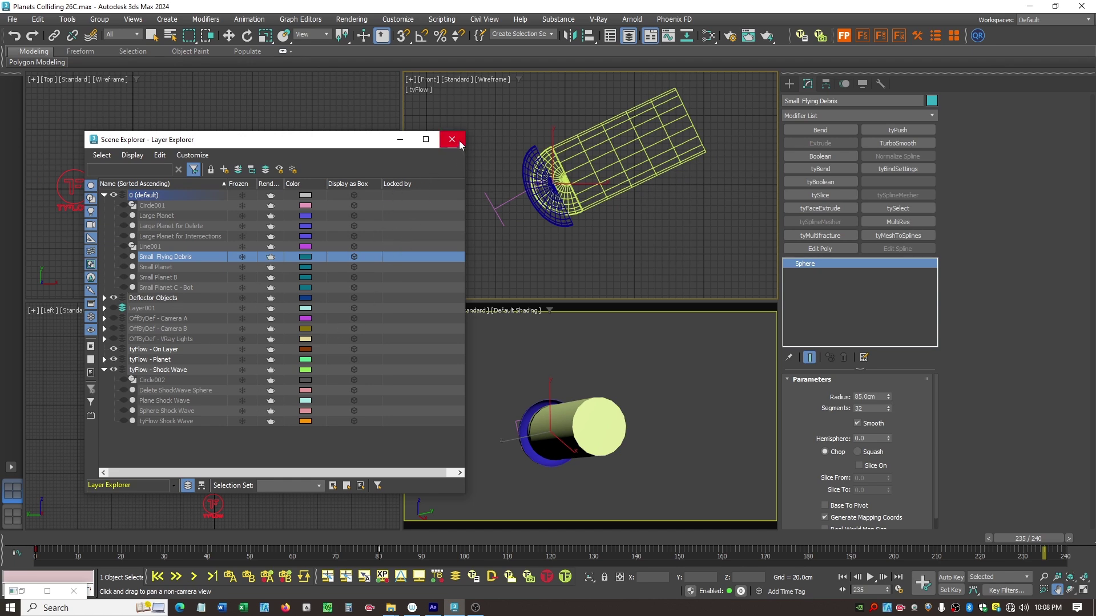
Step: Close the Layer Explorer and move the timeline back to frame 83
click(451, 139)
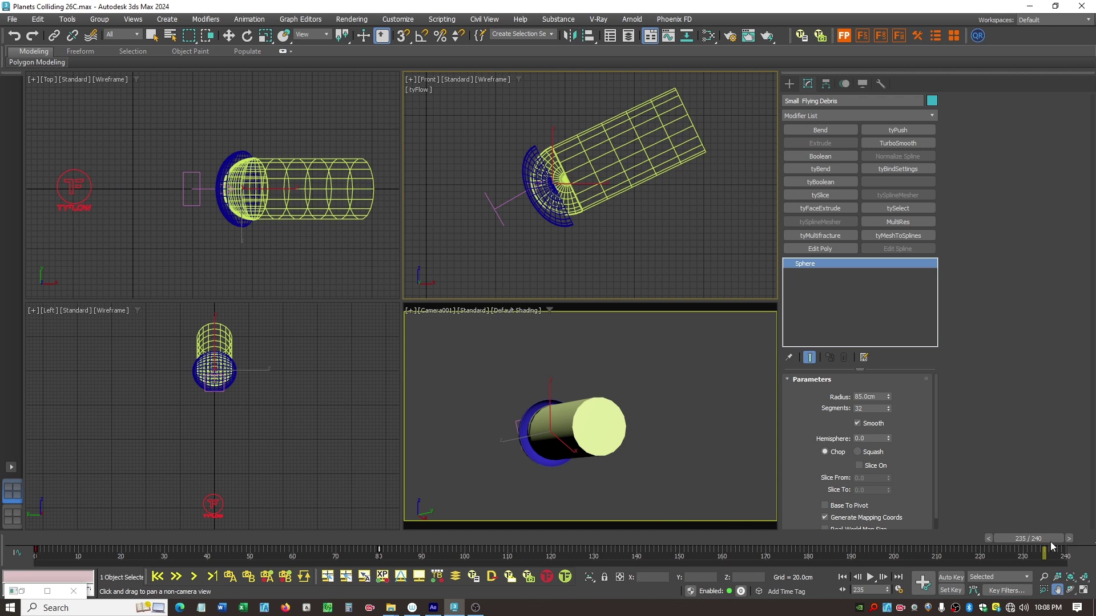
drag(1044, 539, 481, 544)
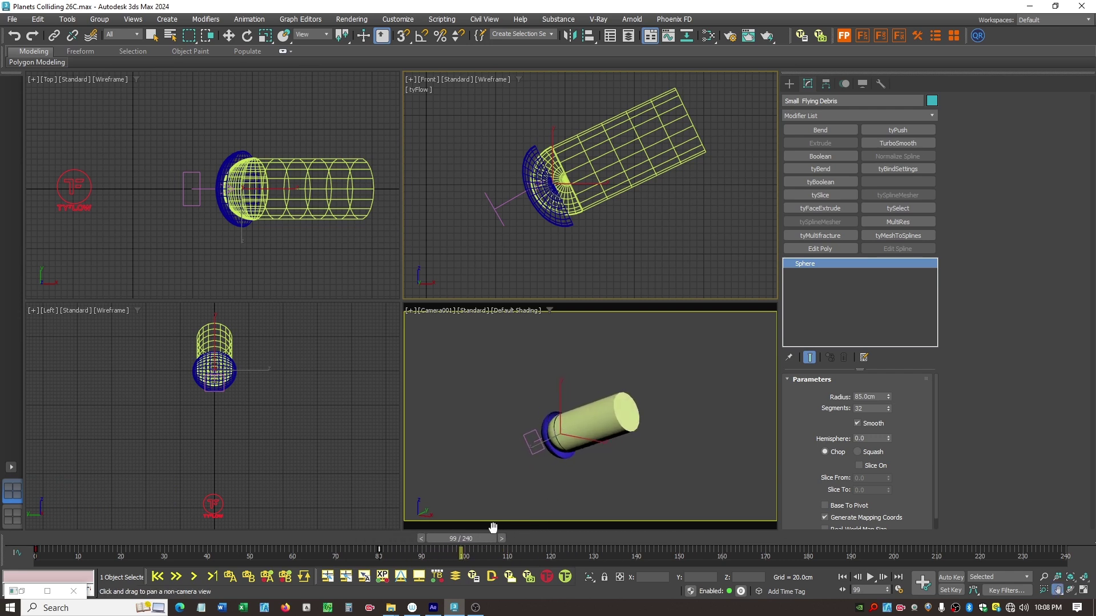
drag(467, 535, 404, 531)
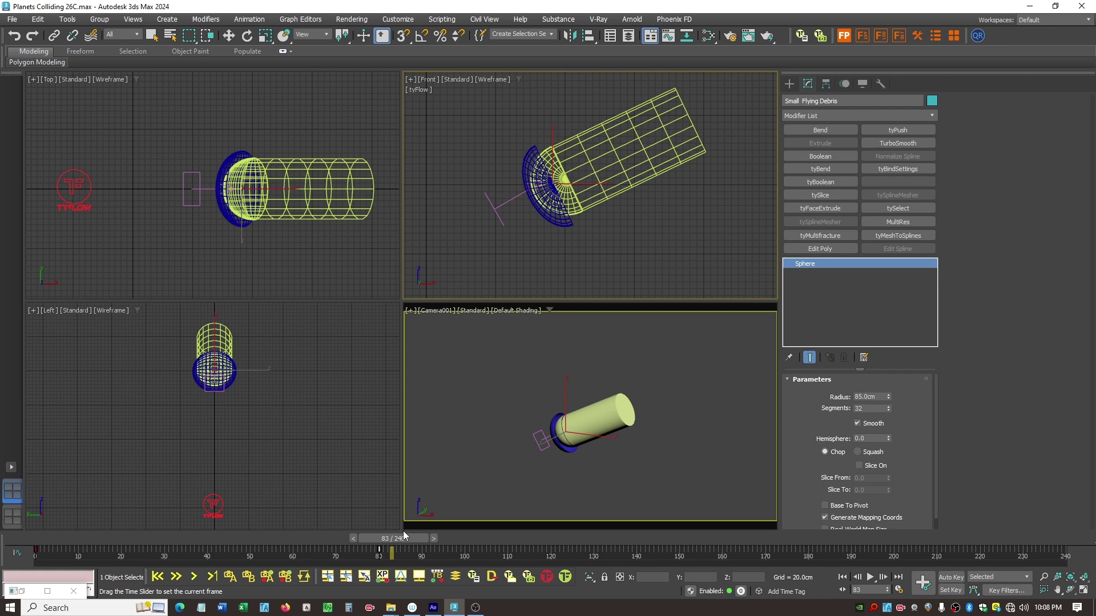
key(ctrl+p)
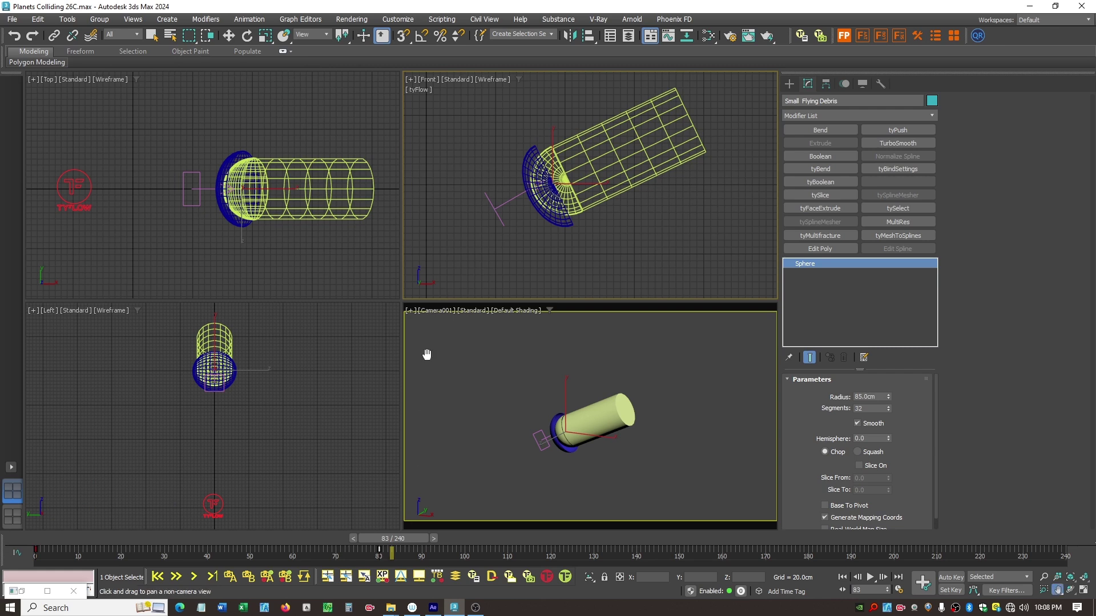